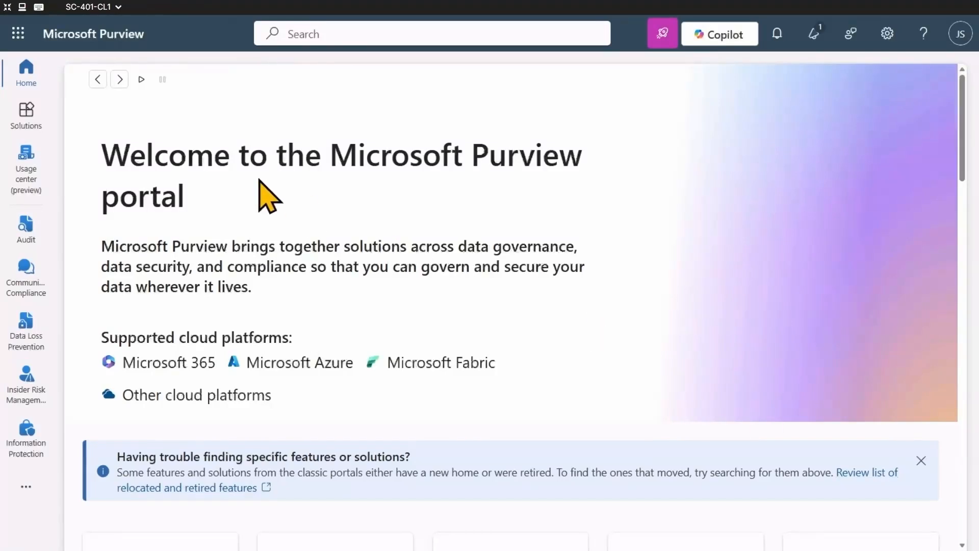
# Open the eDiscovery solution and dismiss its introductory tour so the case list is accessible
pyautogui.click(20, 117)
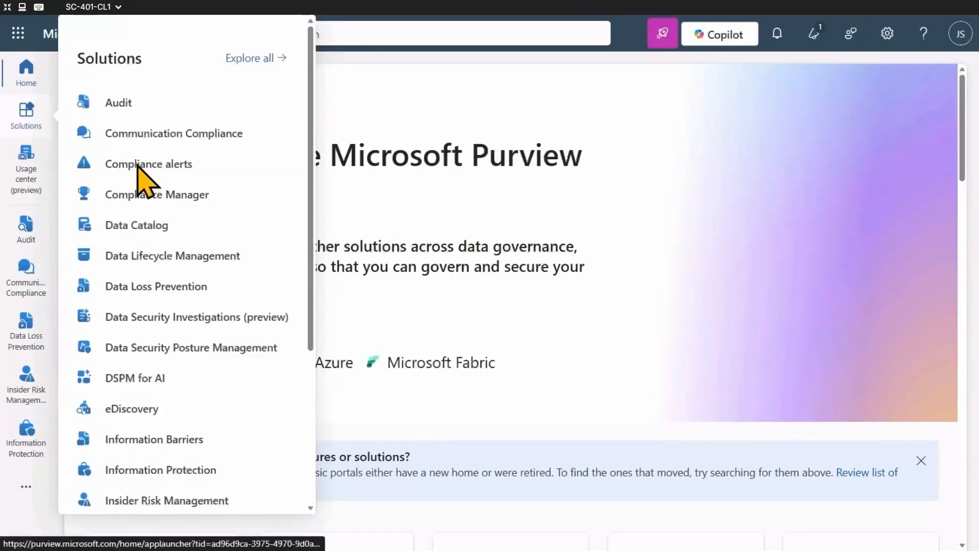
pyautogui.click(158, 408)
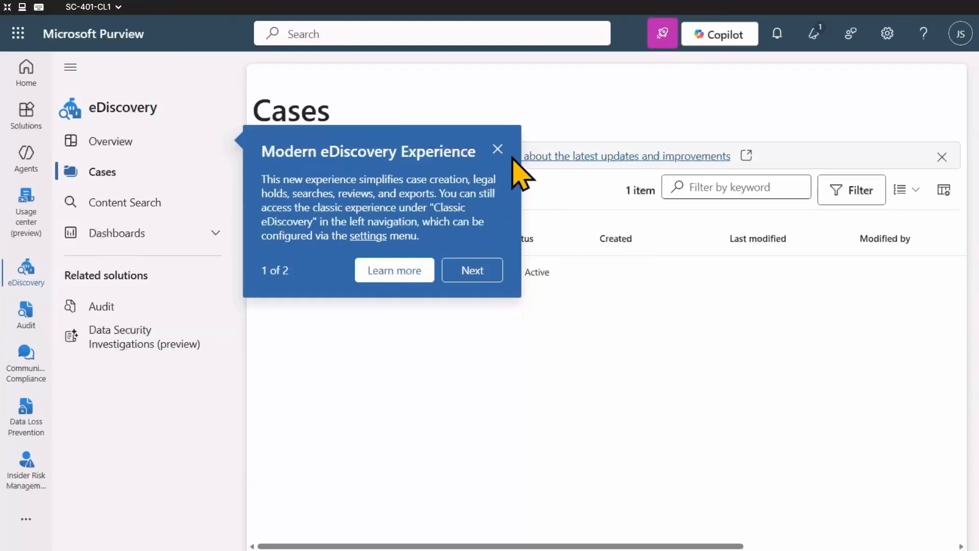
pyautogui.click(497, 149)
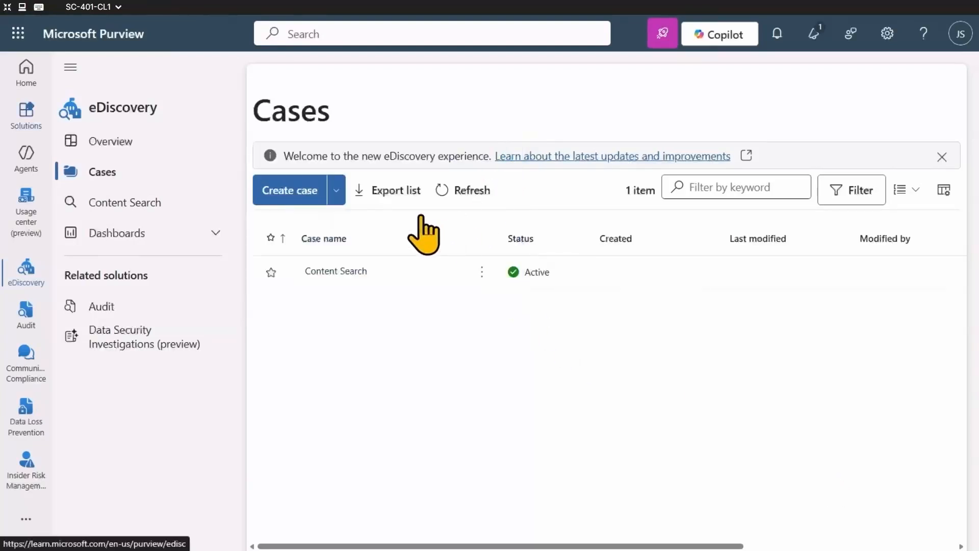
# Start a new eDiscovery case named "Financial Data Exposure Review"
pyautogui.click(284, 192)
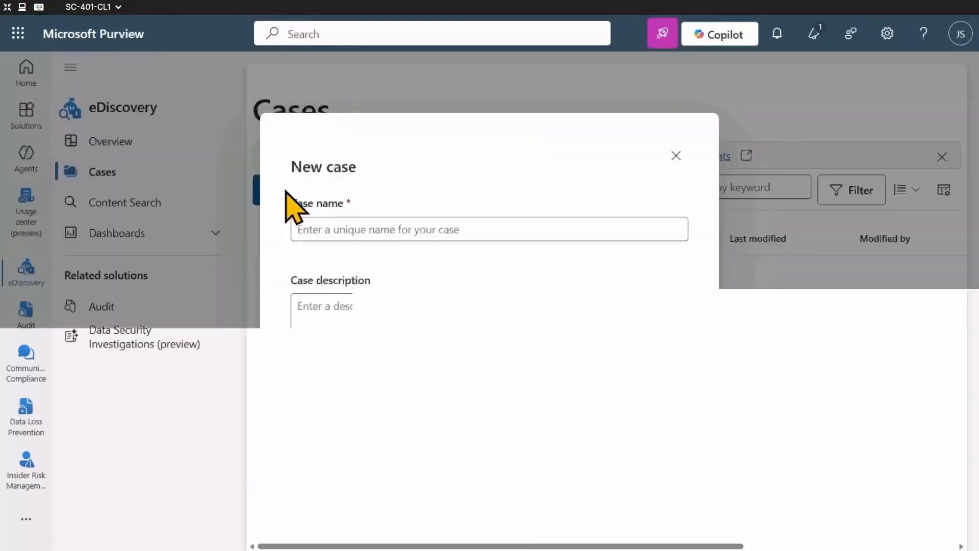
pyautogui.click(352, 233)
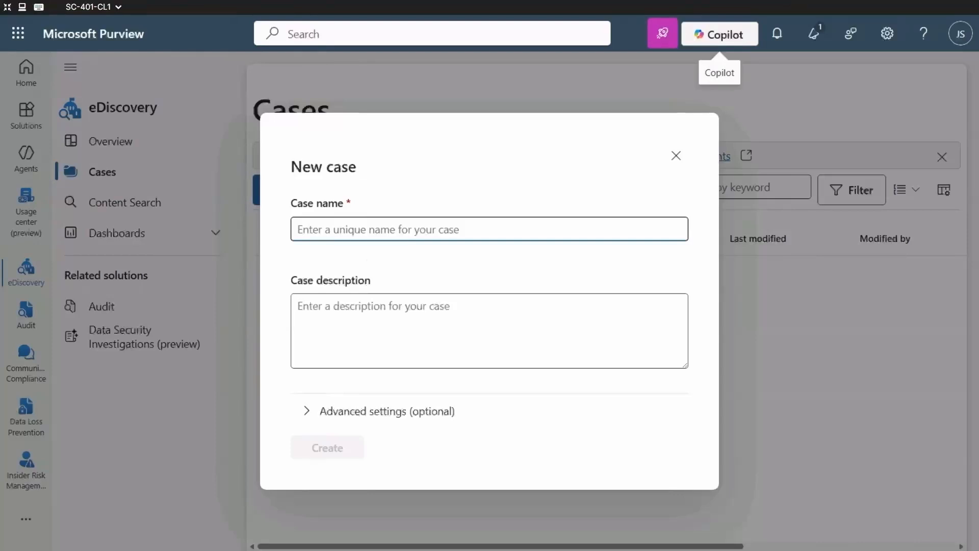
pyautogui.write('Financial Data Exposure Review')
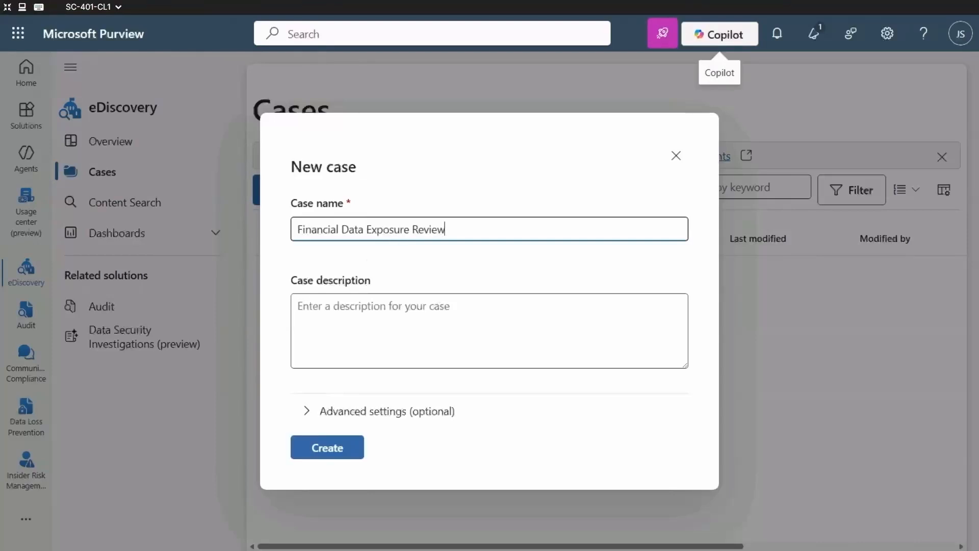
# Create the case with the description "Case opened to support security investigation efforts by identifying potential exposure of sensitive financial terms in Microsoft 365 content."
pyautogui.click(466, 316)
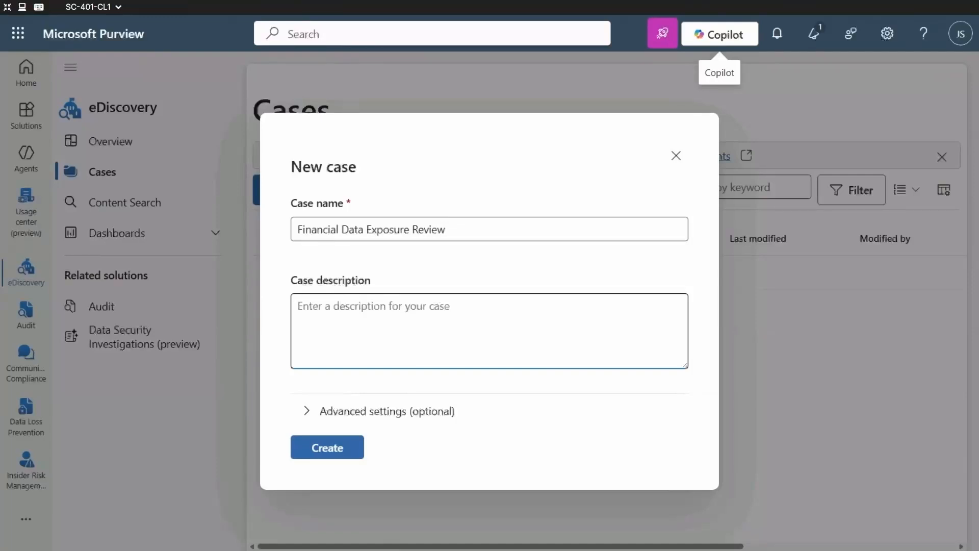
pyautogui.write('Case opened to support security investigation efforts by identifying potential exposure of sensitive financial terms in Microsoft 365 content.')
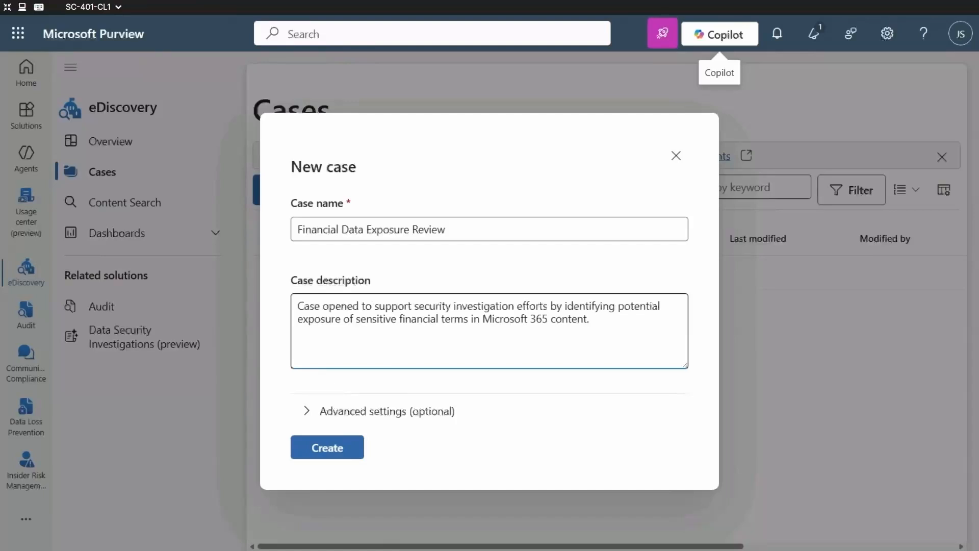
pyautogui.click(307, 411)
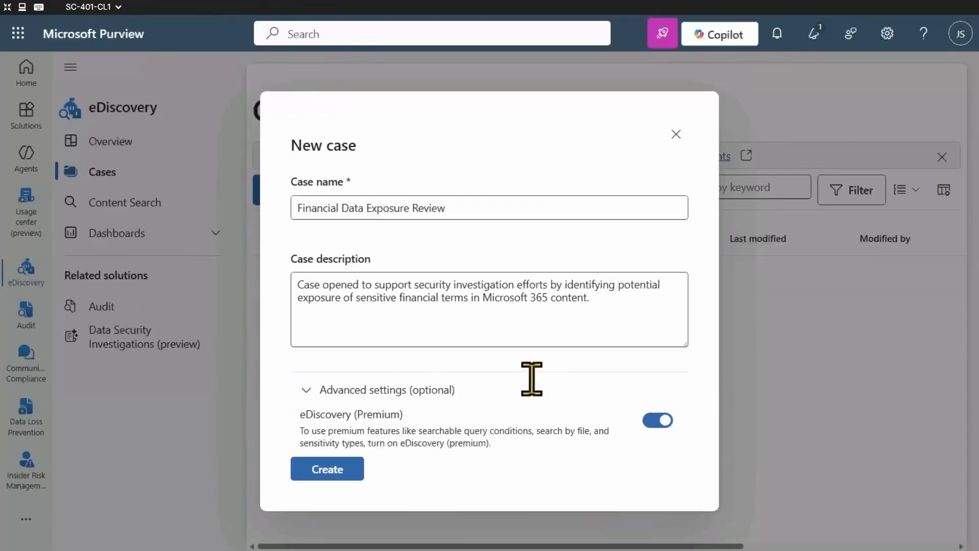
pyautogui.click(329, 469)
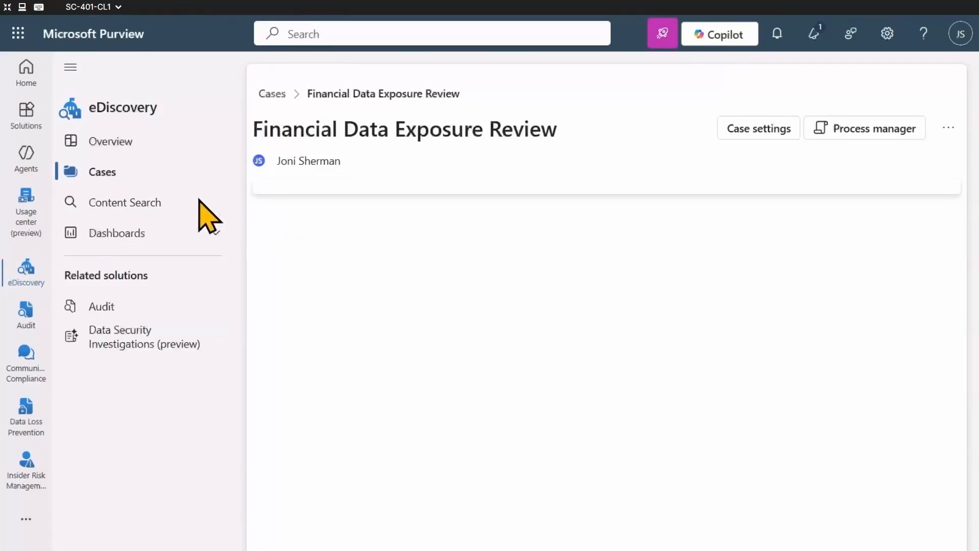
# View the Content Search area and the case list, and return to the Financial Data Exposure Review case
pyautogui.click(146, 204)
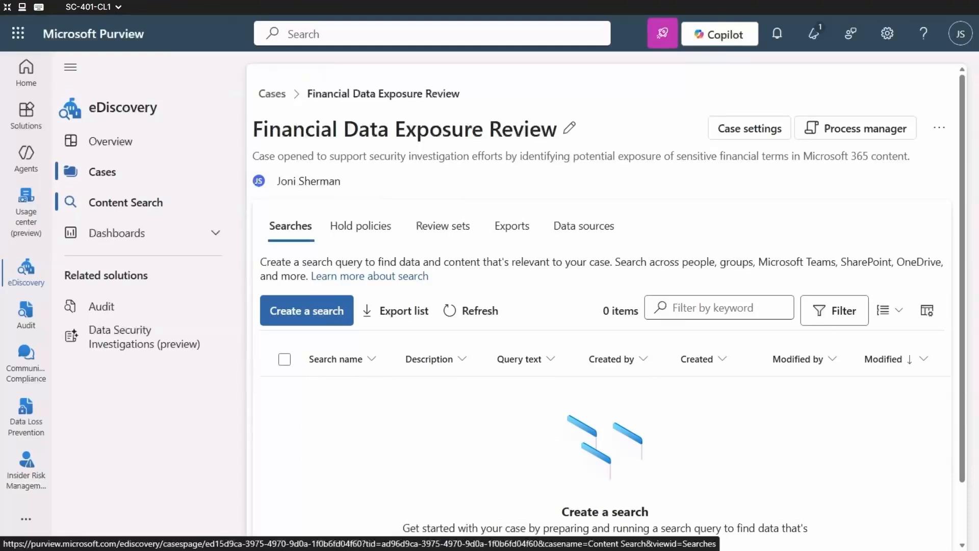
pyautogui.click(118, 174)
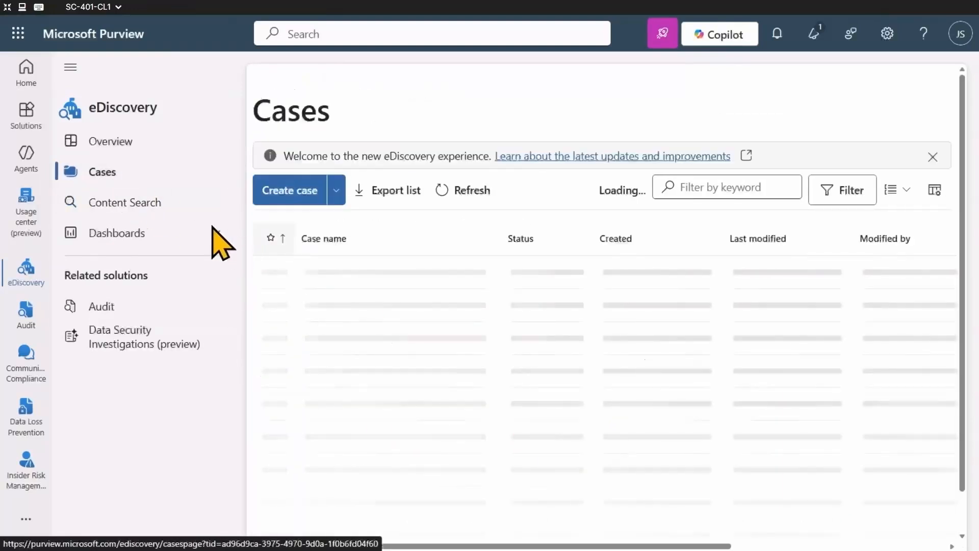
pyautogui.click(142, 201)
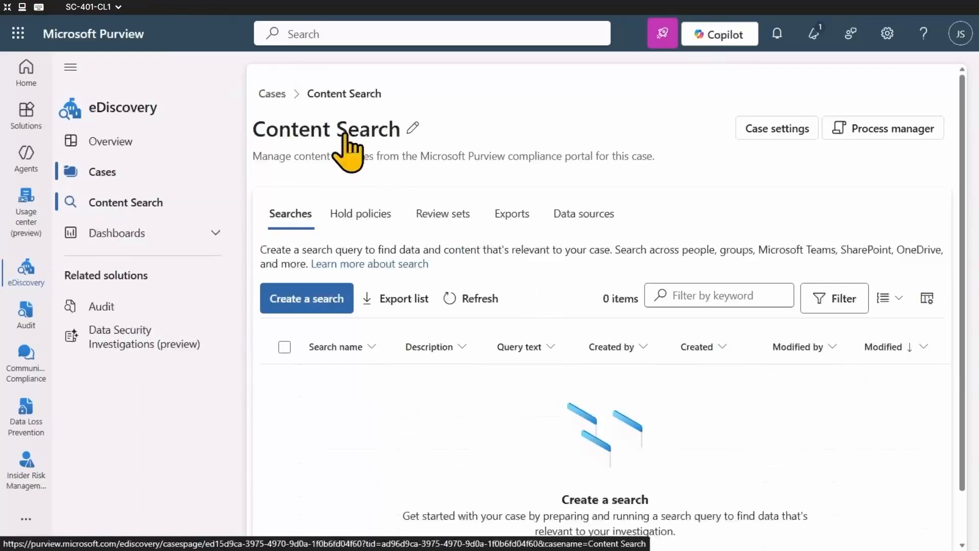
pyautogui.click(135, 174)
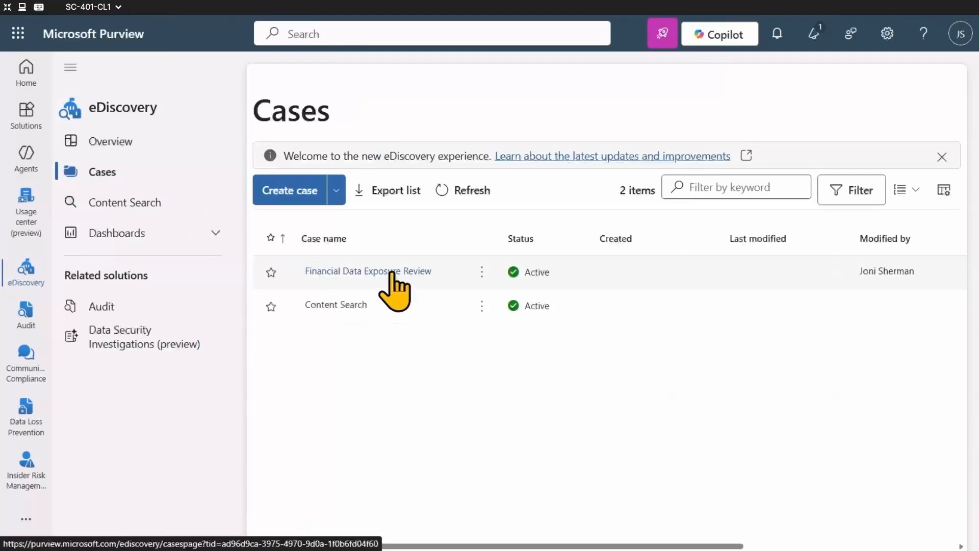
pyautogui.click(393, 272)
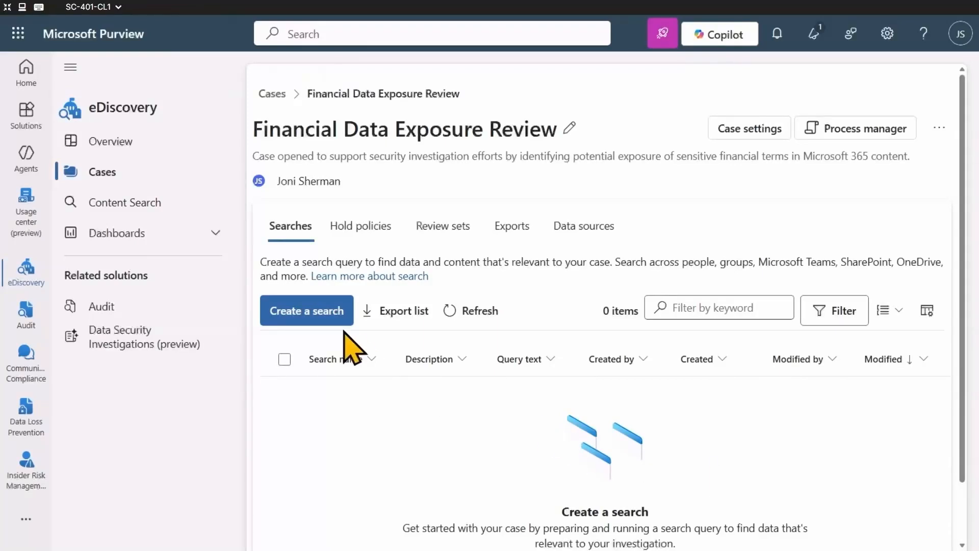
# Create a search named "Financial Data Leak Investigation" with the description "Search targets common high-risk financial keywords to support data security monitoring and policy validation."
pyautogui.click(339, 317)
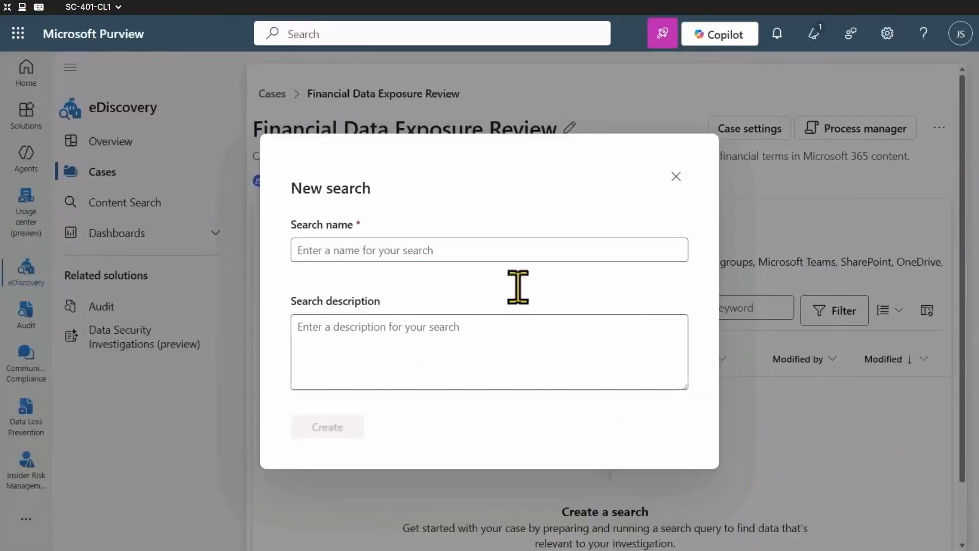
pyautogui.click(516, 251)
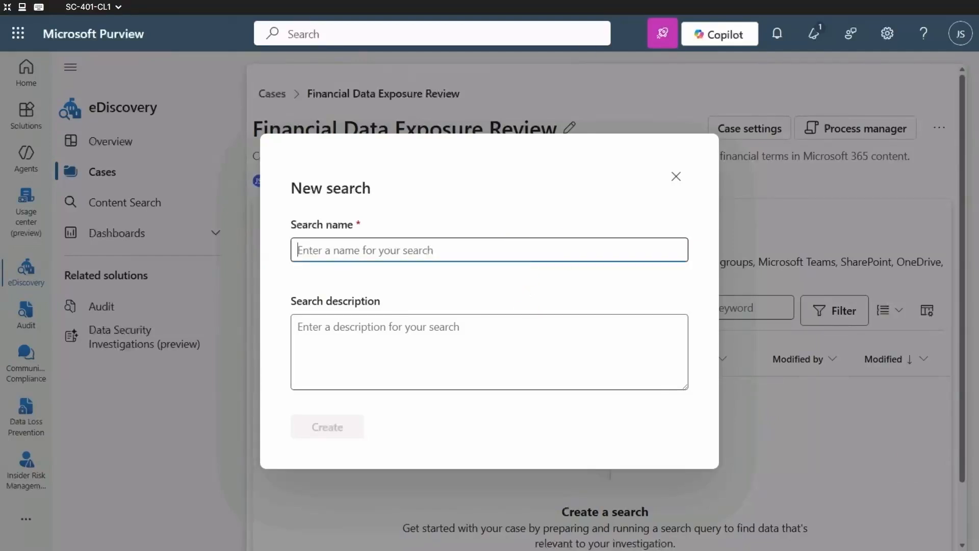
pyautogui.write('Financial Data Leak Investigation')
pyautogui.click(461, 345)
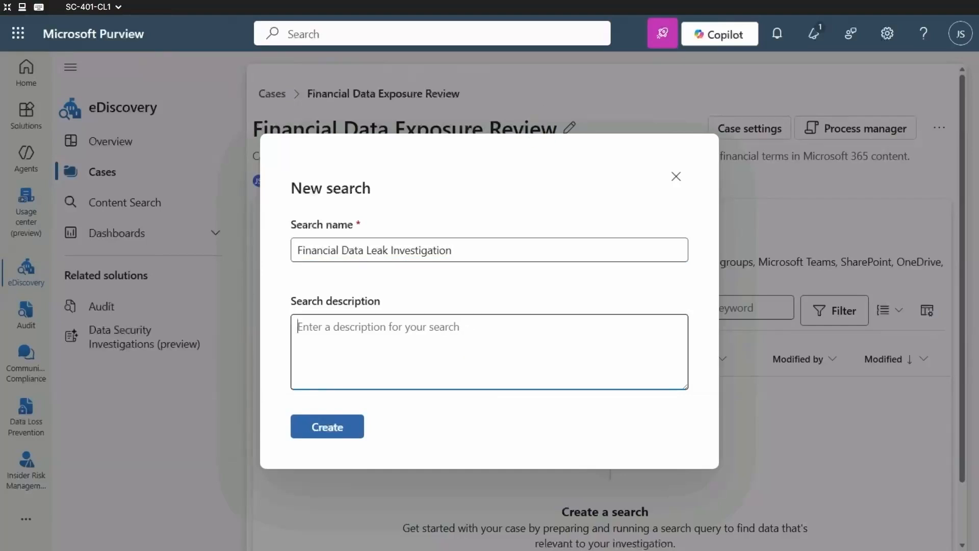
pyautogui.write('Search targets common high-risk financial keywords to support data security monitoring and policy validation.')
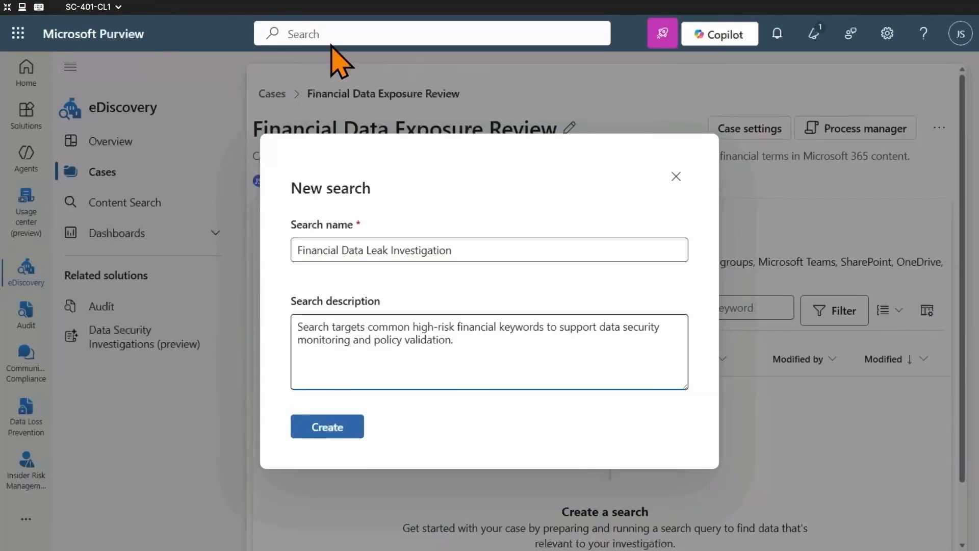
pyautogui.click(331, 426)
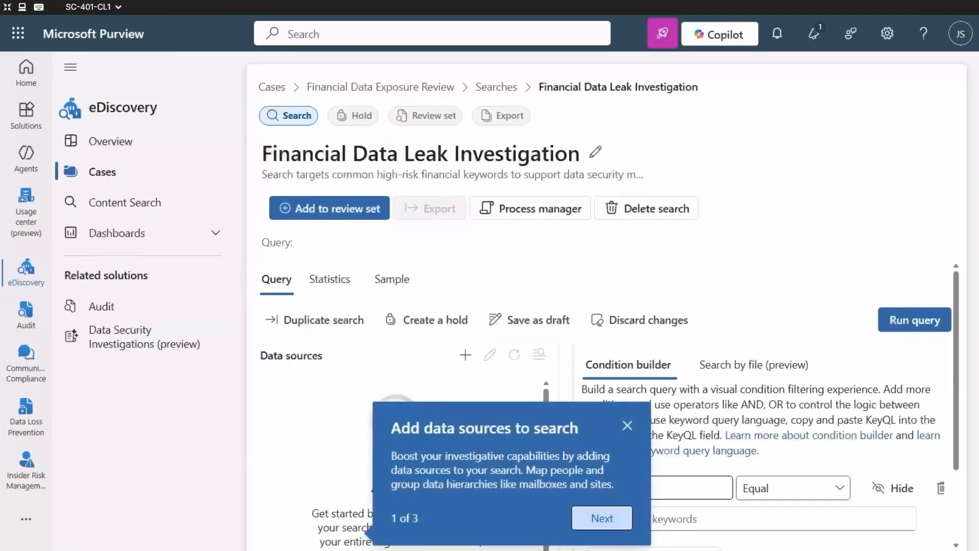
pyautogui.click(627, 425)
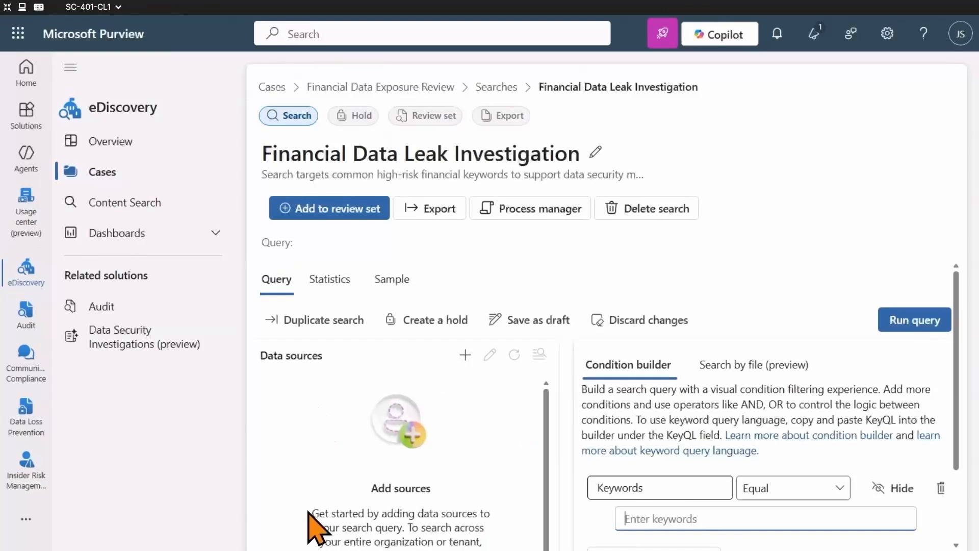
# Search the tenant's sources for "Finance" and add the Finance Team group as the search's data source, keeping the default mailboxes and sites
pyautogui.click(465, 356)
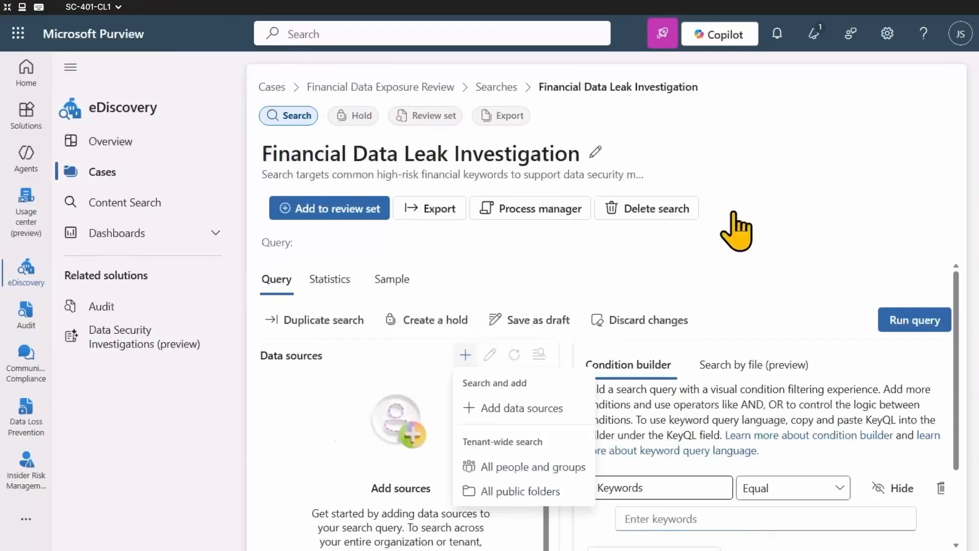
pyautogui.click(538, 410)
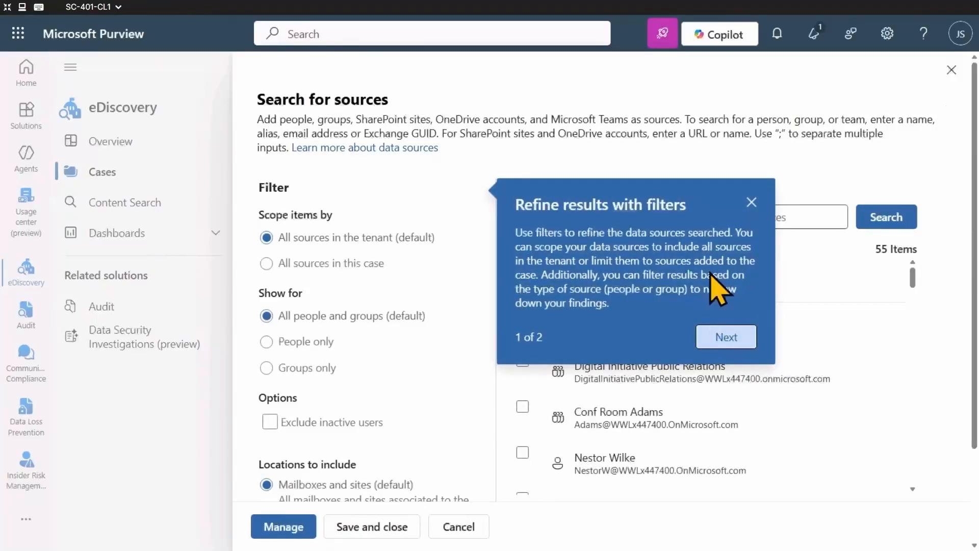
pyautogui.click(751, 201)
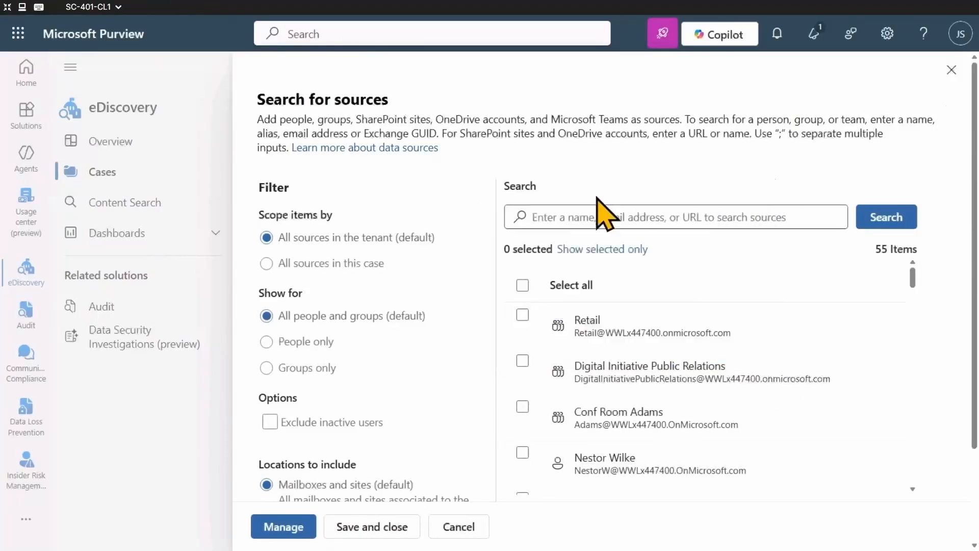
pyautogui.click(644, 215)
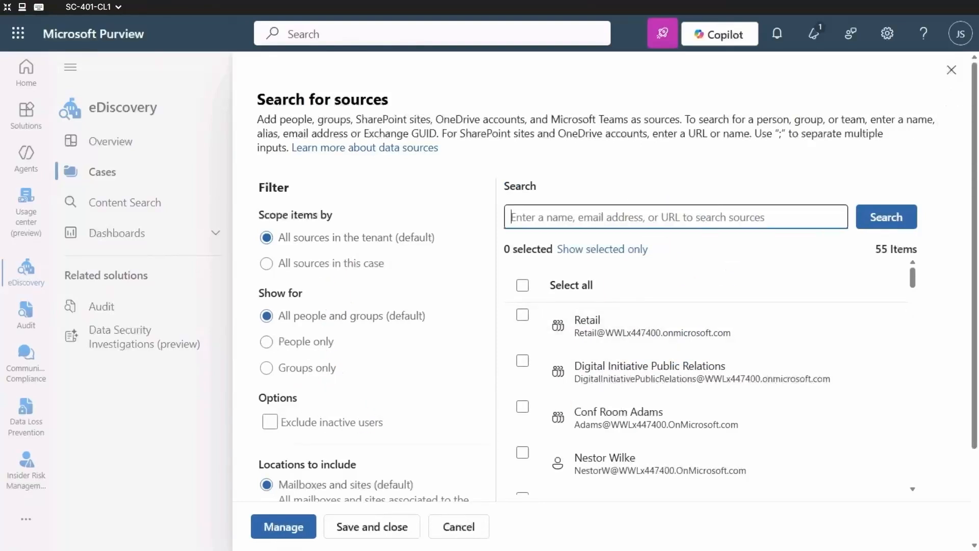
pyautogui.write('Finance')
pyautogui.press('Return')
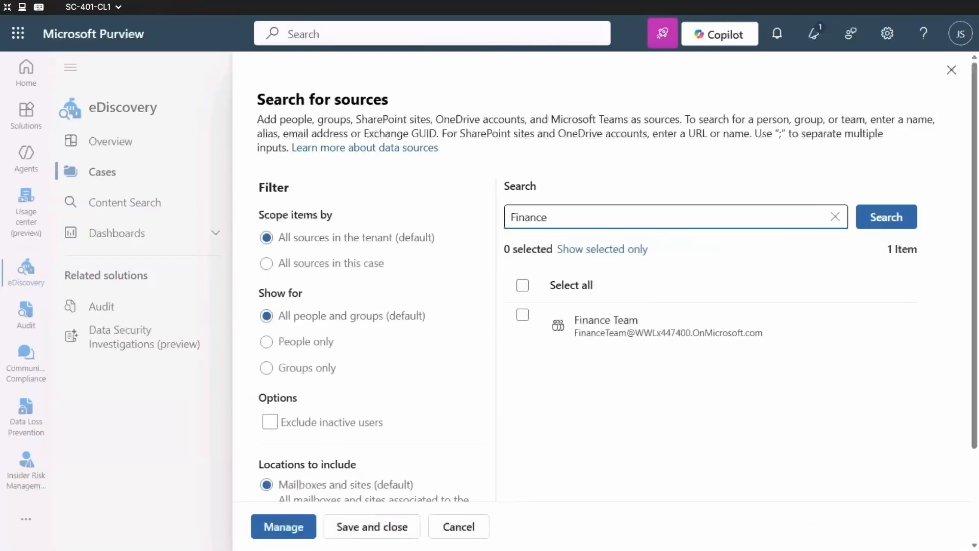
pyautogui.click(523, 315)
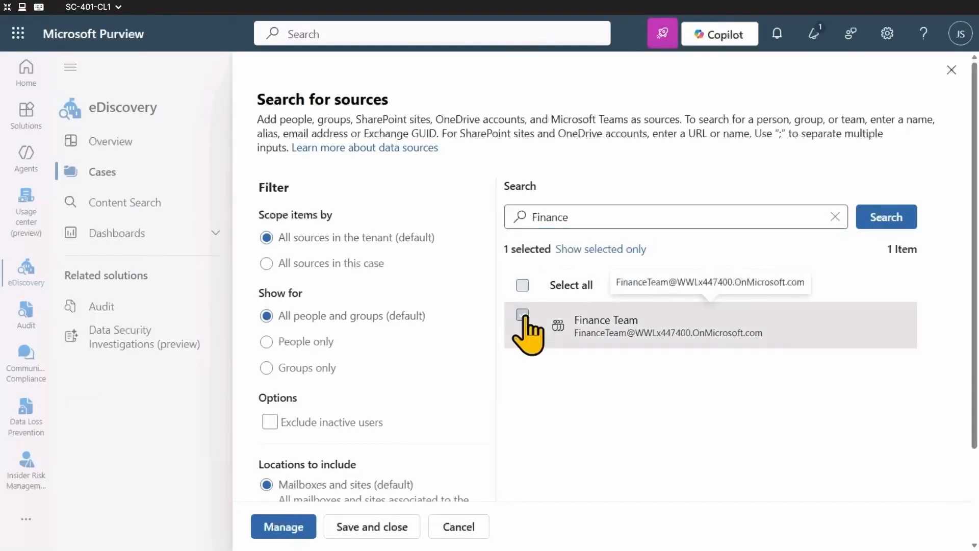
pyautogui.scroll(-2, 350, 372)
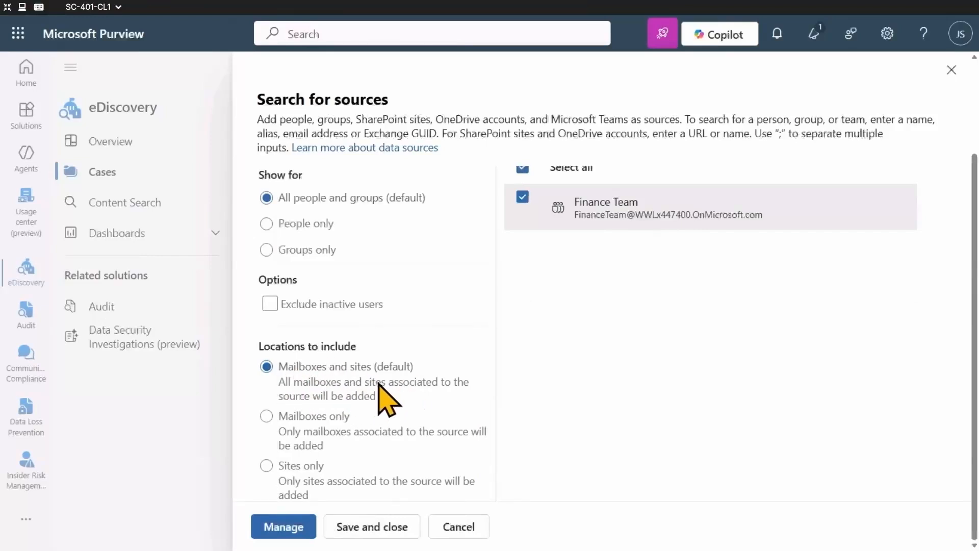
pyautogui.scroll(2, 482, 354)
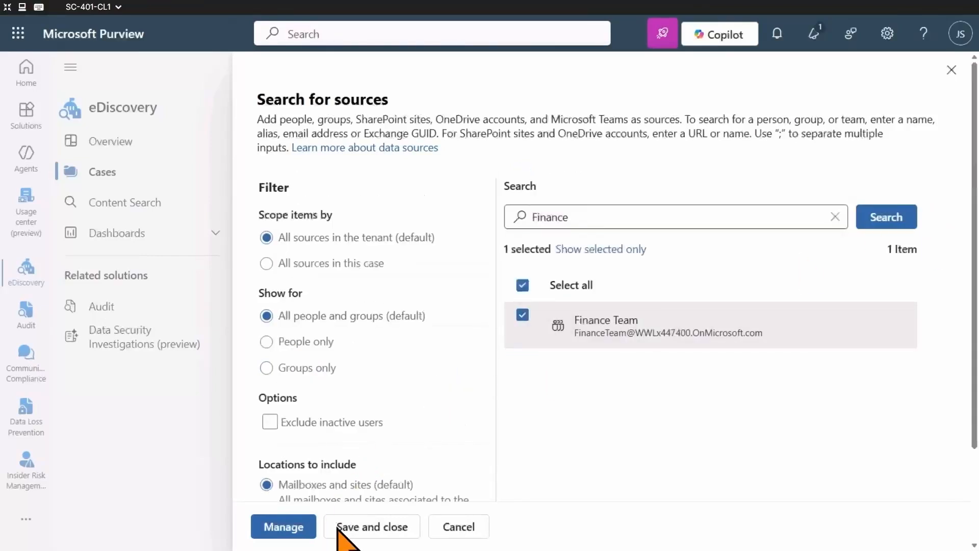
pyautogui.click(377, 530)
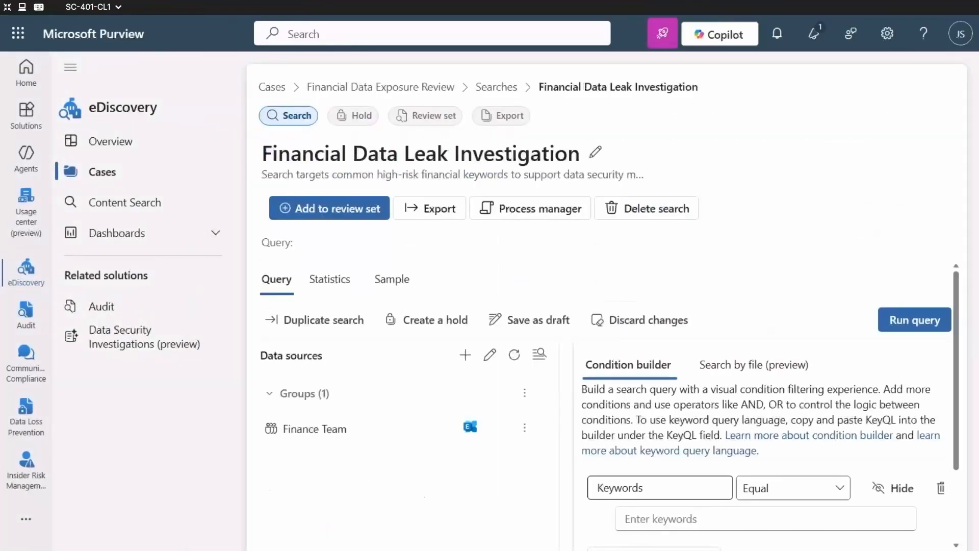
# Add "bank account" and "credit card" as alternative values of the Keywords Equal condition in the search query
pyautogui.scroll(-2, 862, 304)
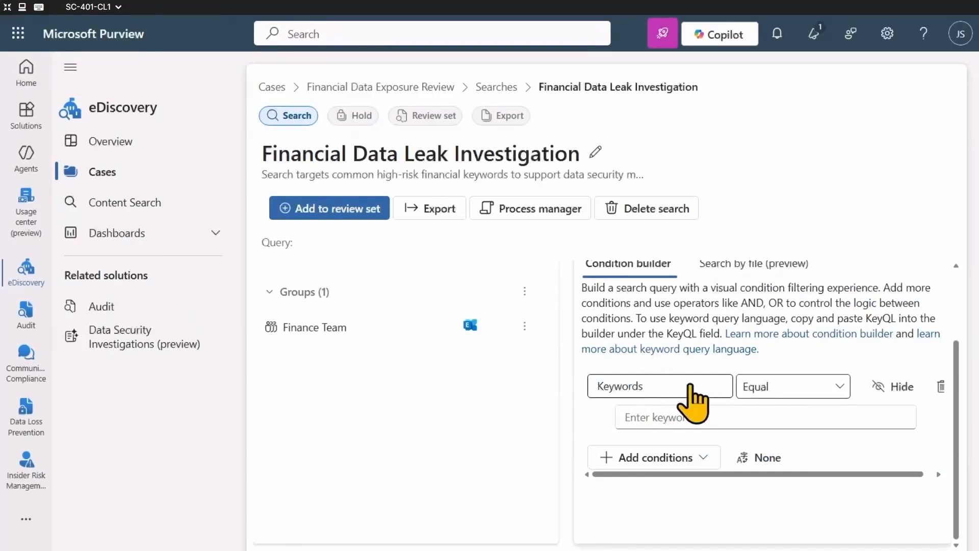
pyautogui.click(710, 424)
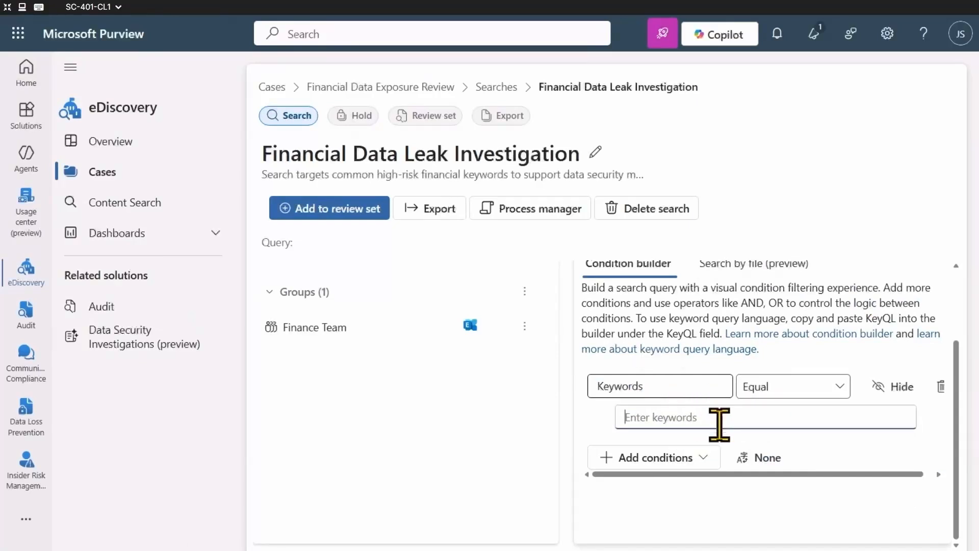
pyautogui.write('bank')
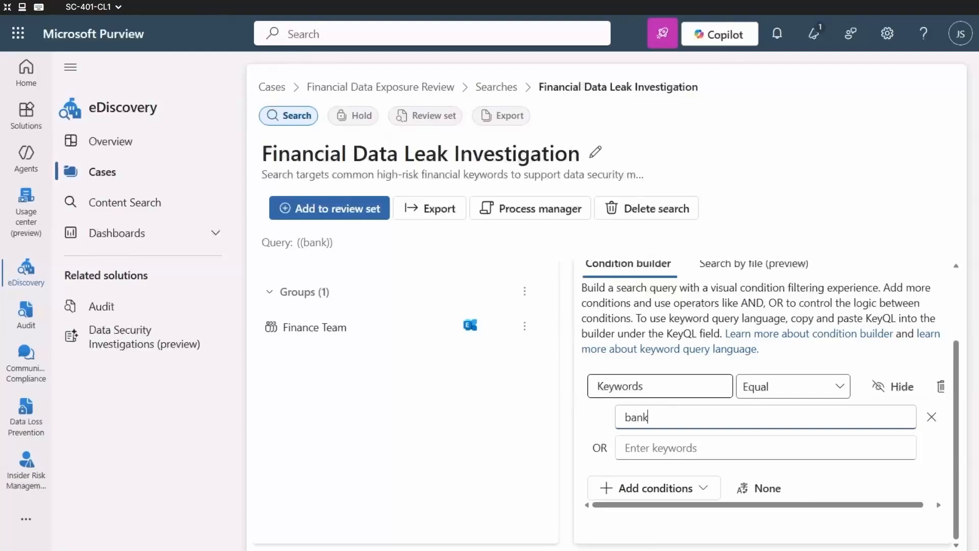
pyautogui.write(' account')
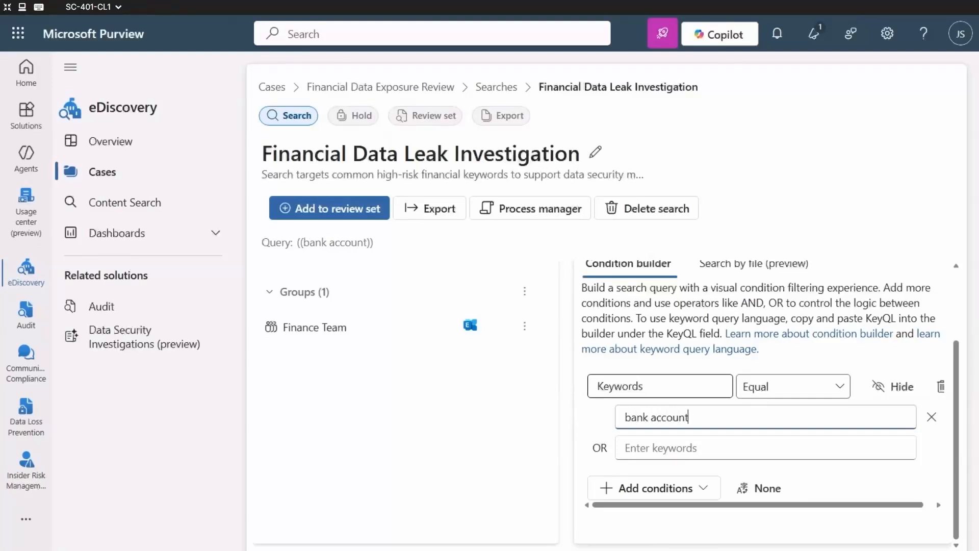
pyautogui.press('Tab')
pyautogui.press('Tab')
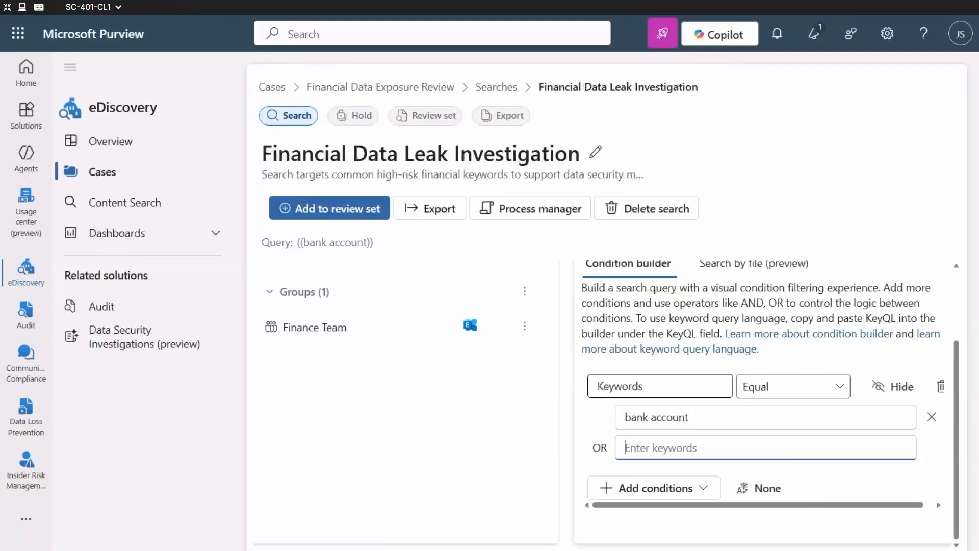
pyautogui.write('credit c')
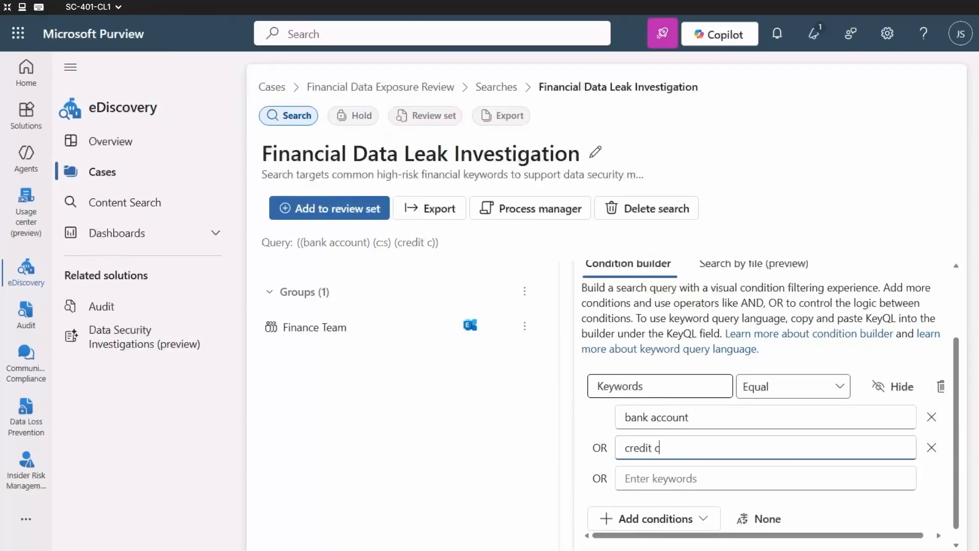
pyautogui.write('ard')
# Review the query text generated from the keywords and the condition builder's guidance on the KeyQL field
pyautogui.moveTo(299, 242); pyautogui.dragTo(491, 239)
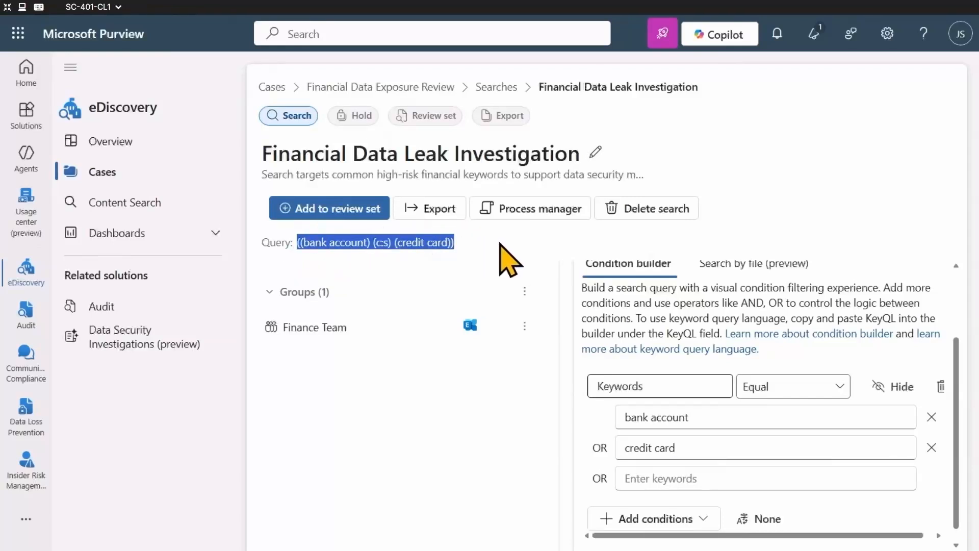
pyautogui.click(501, 244)
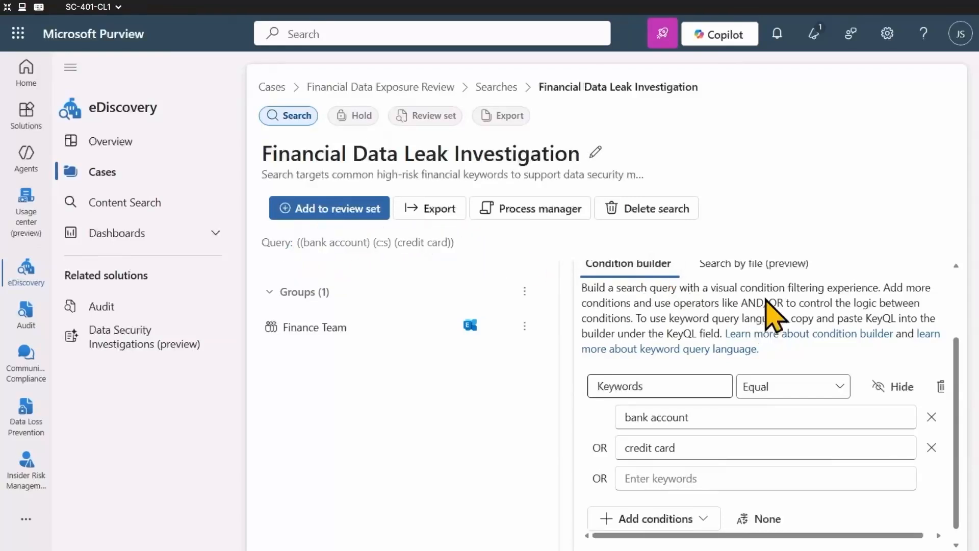
pyautogui.doubleClick(682, 334)
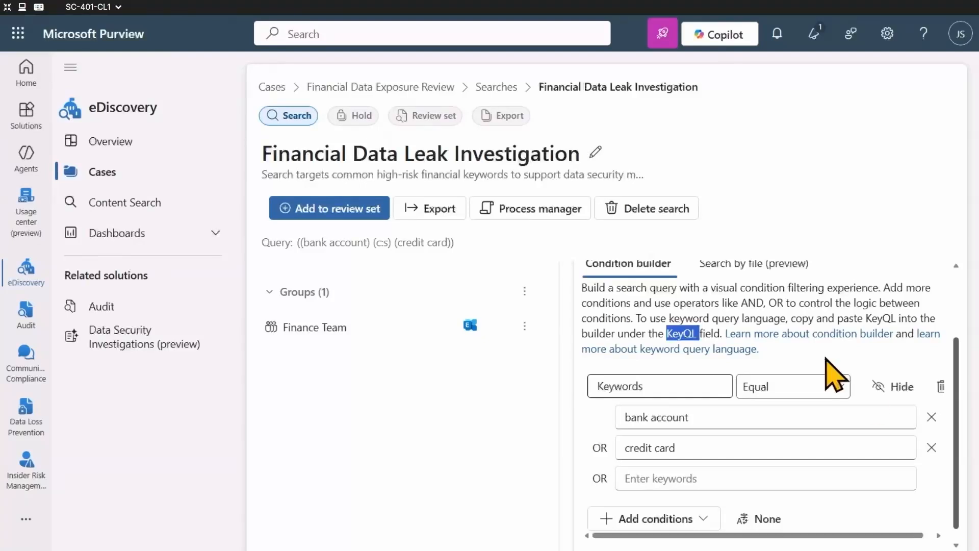
pyautogui.click(798, 323)
pyautogui.scroll(-1, 862, 454)
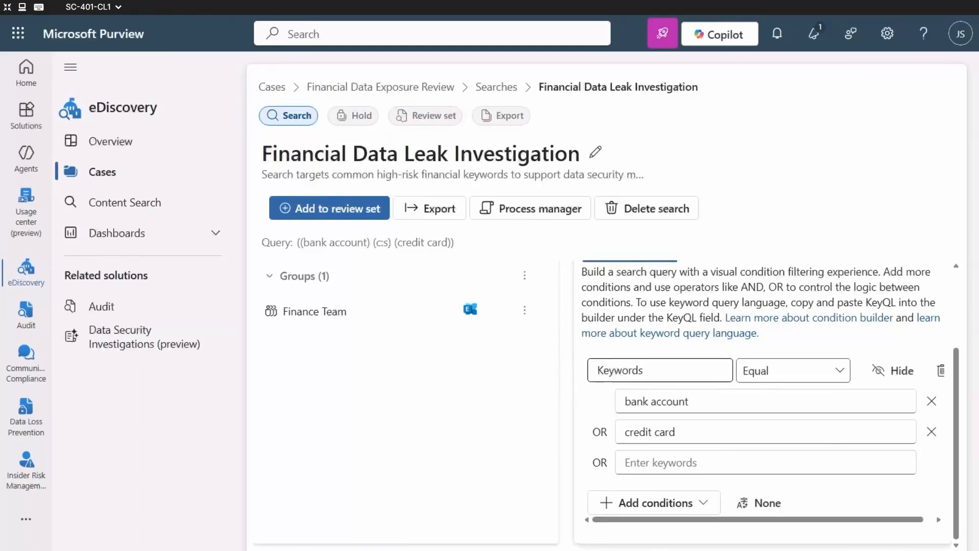
pyautogui.scroll(3, 760, 459)
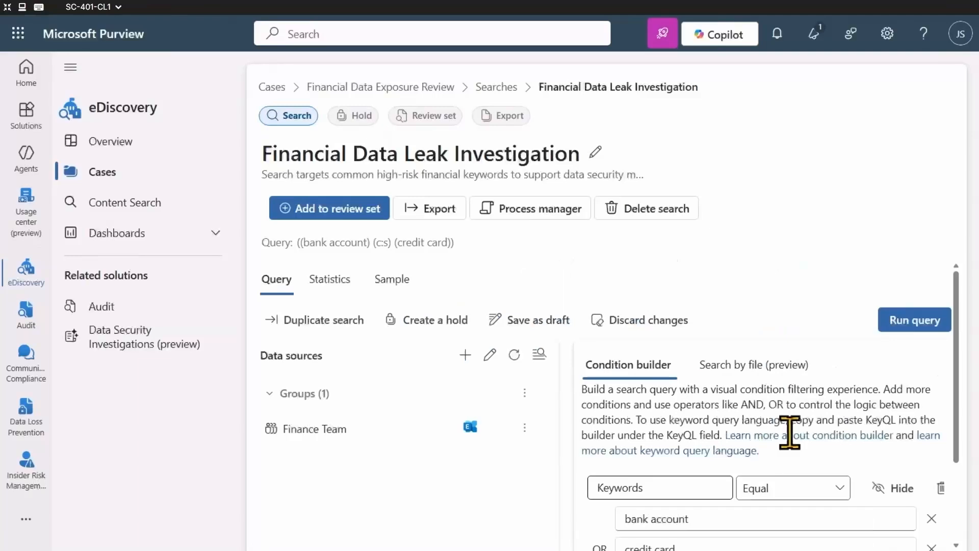
# Run the query for Statistics results, including categories and the query keywords report
pyautogui.click(935, 326)
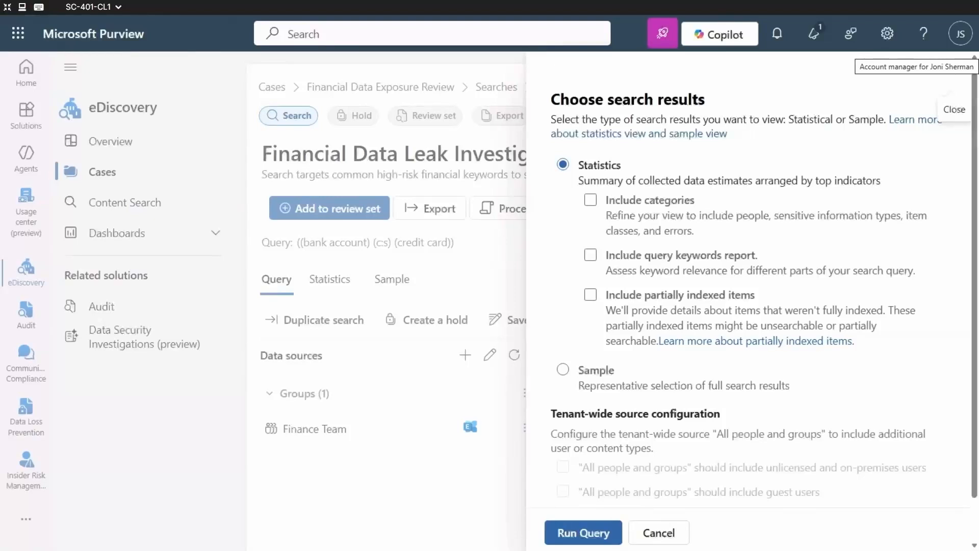
pyautogui.click(591, 202)
pyautogui.click(591, 256)
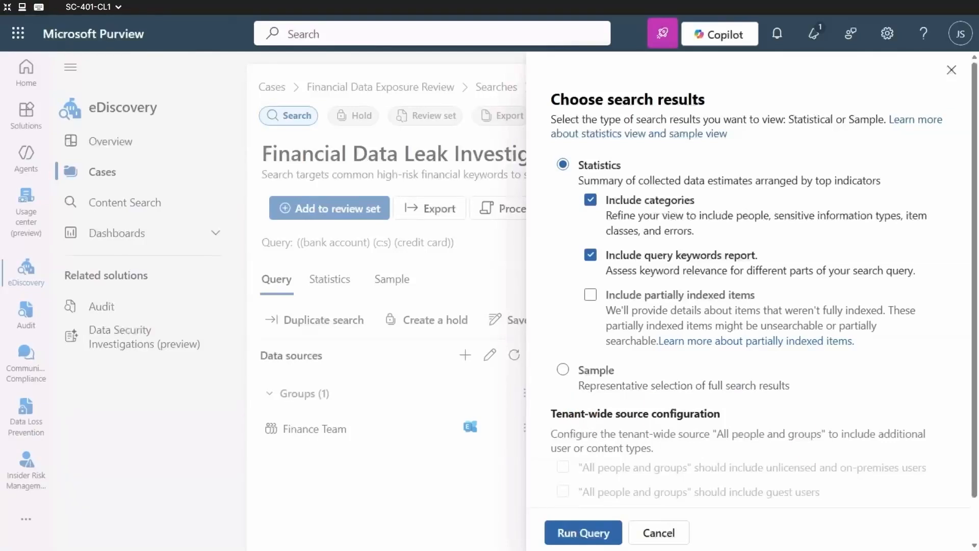
pyautogui.click(587, 533)
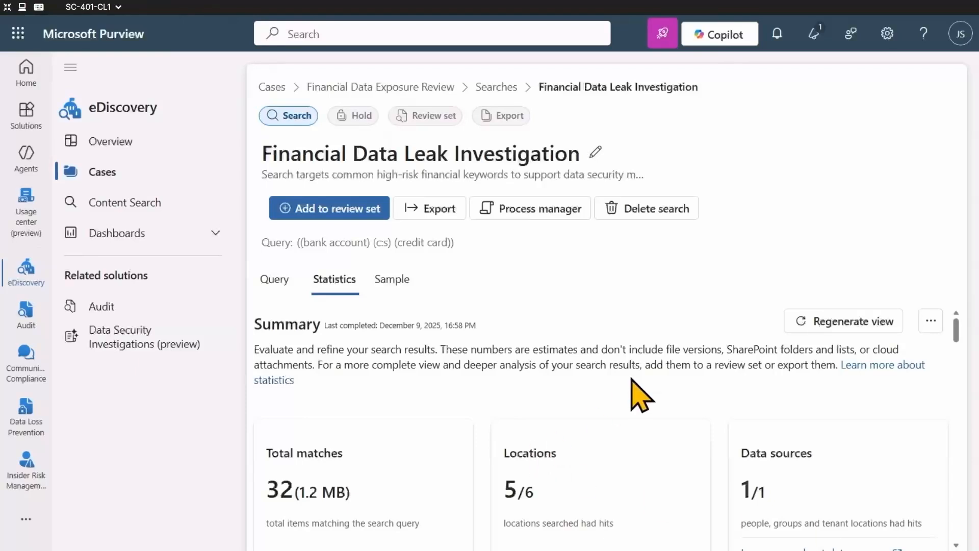
# Examine the search statistics, from the summary figures to the top data sources under the search hit trends
pyautogui.scroll(-3, 688, 395)
pyautogui.scroll(3, 714, 459)
pyautogui.scroll(-3, 637, 470)
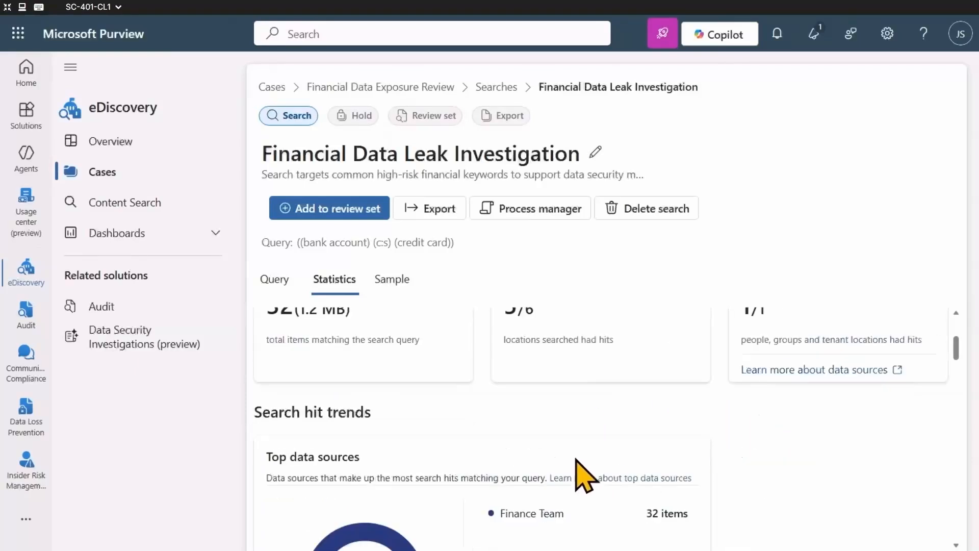
pyautogui.scroll(-3, 551, 472)
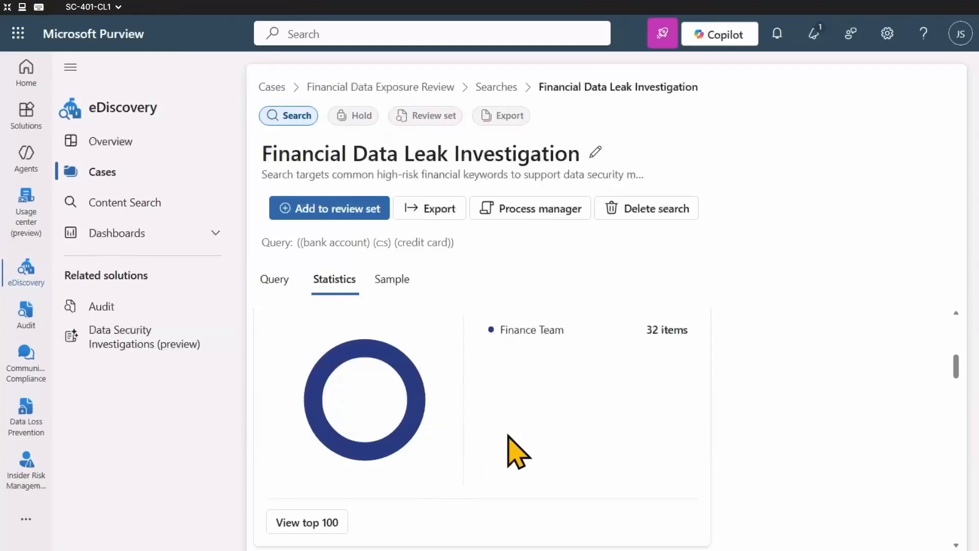
pyautogui.moveTo(959, 365); pyautogui.dragTo(974, 332)
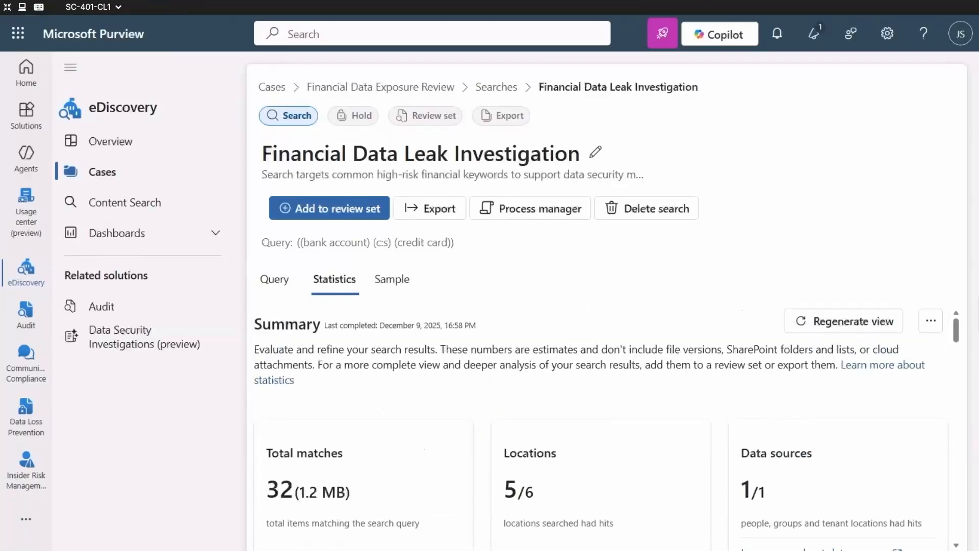